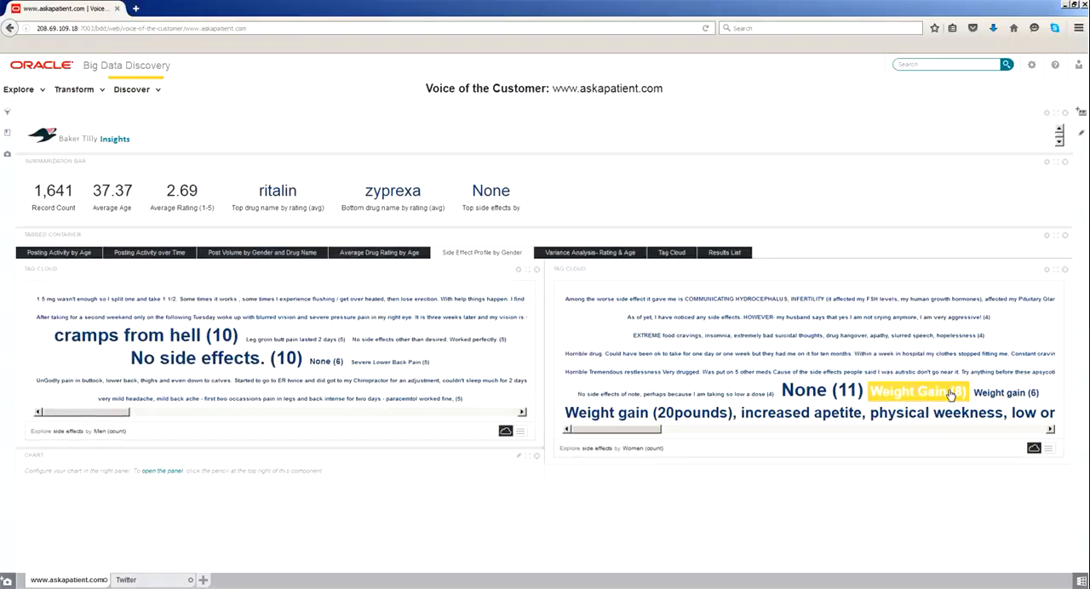
left_click(109, 96)
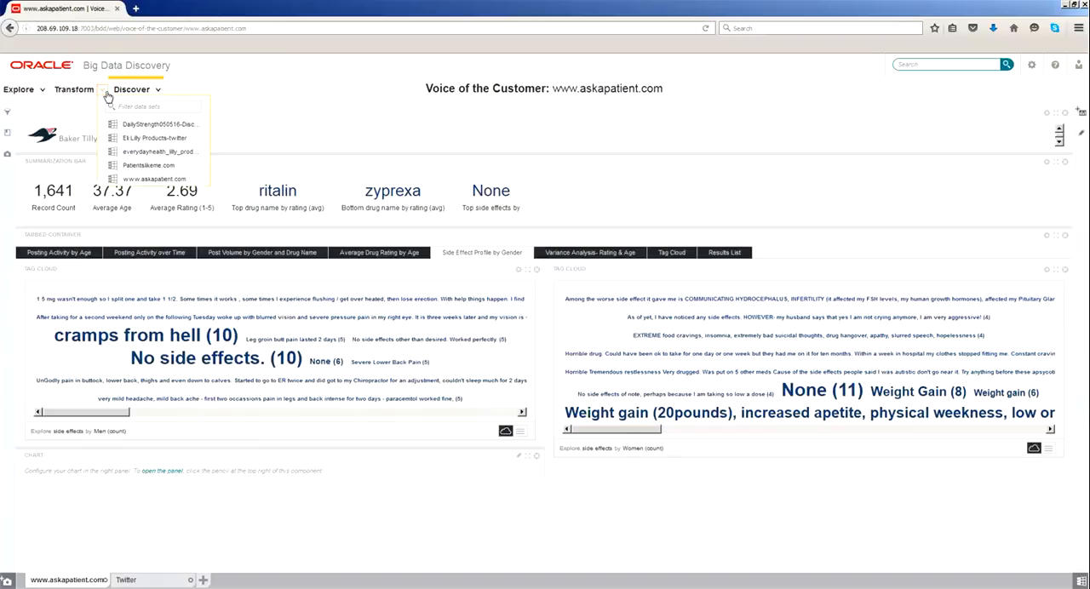
left_click(147, 180)
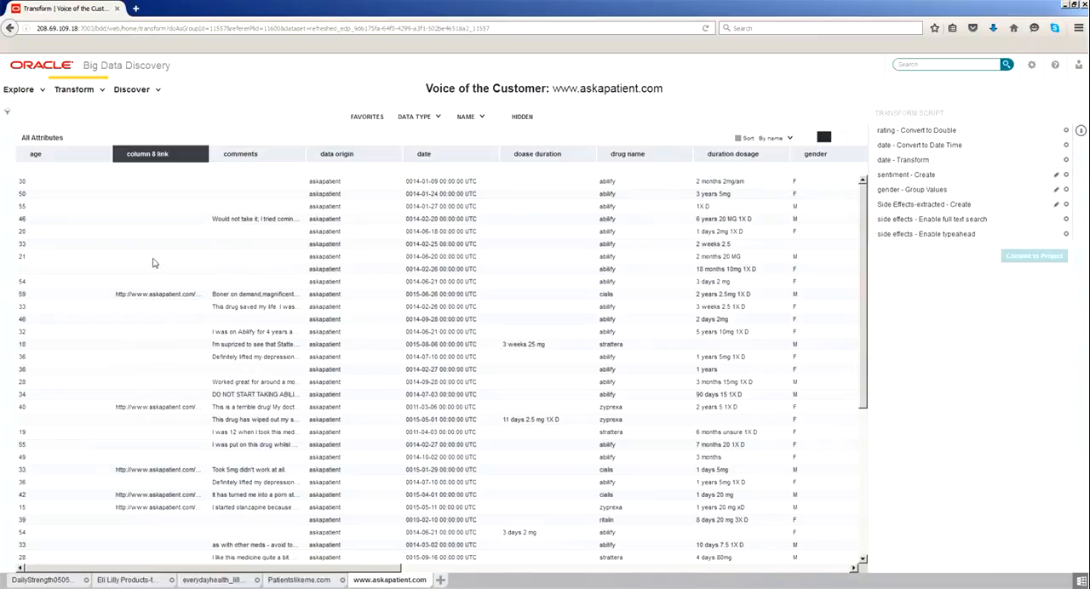
left_click_drag(131, 568, 498, 587)
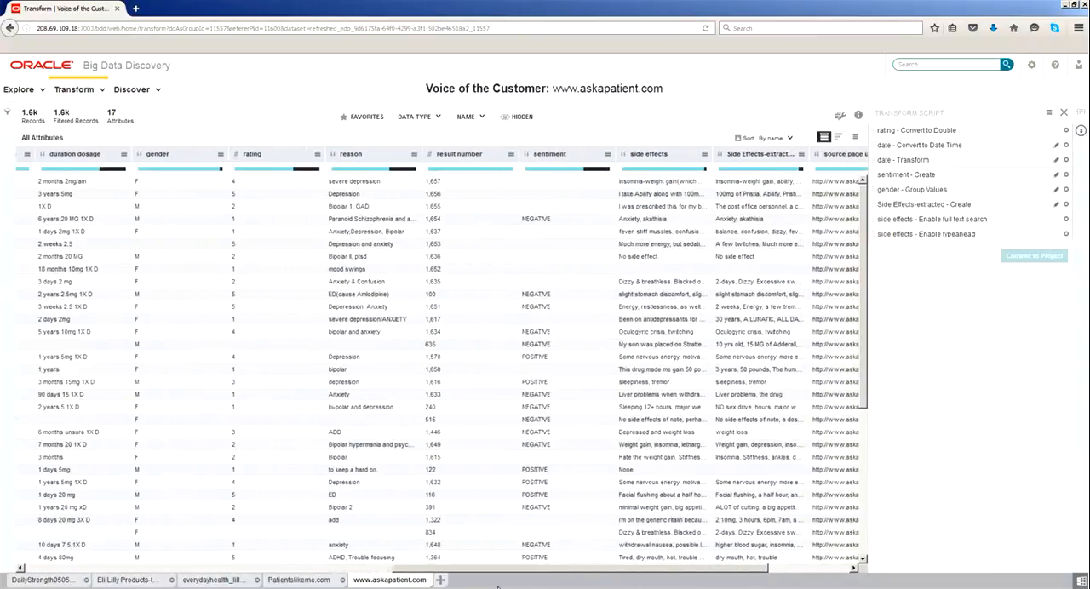
left_click(704, 154)
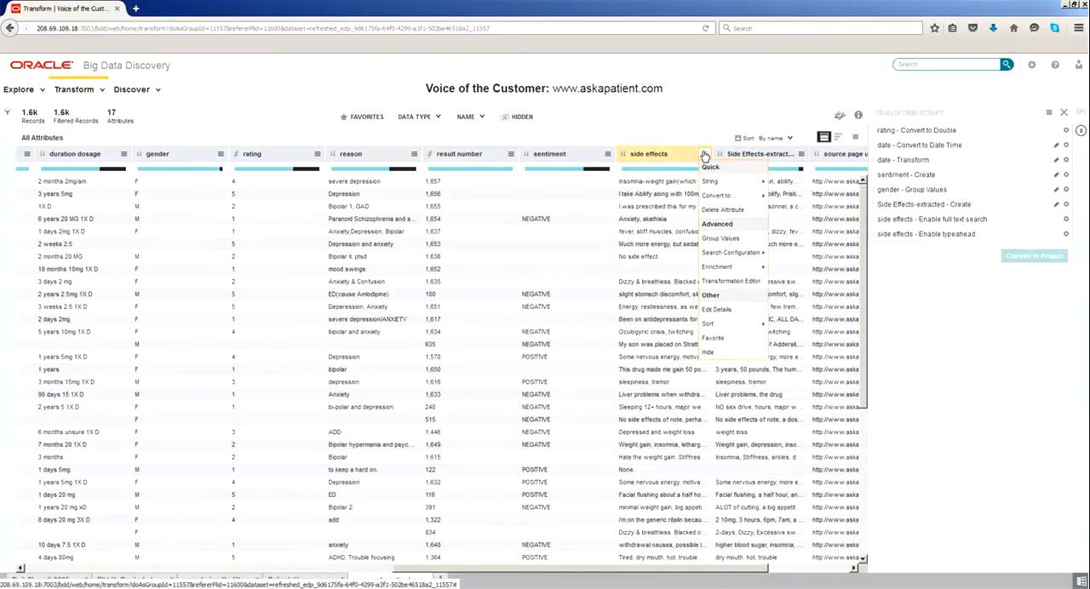
left_click(721, 239)
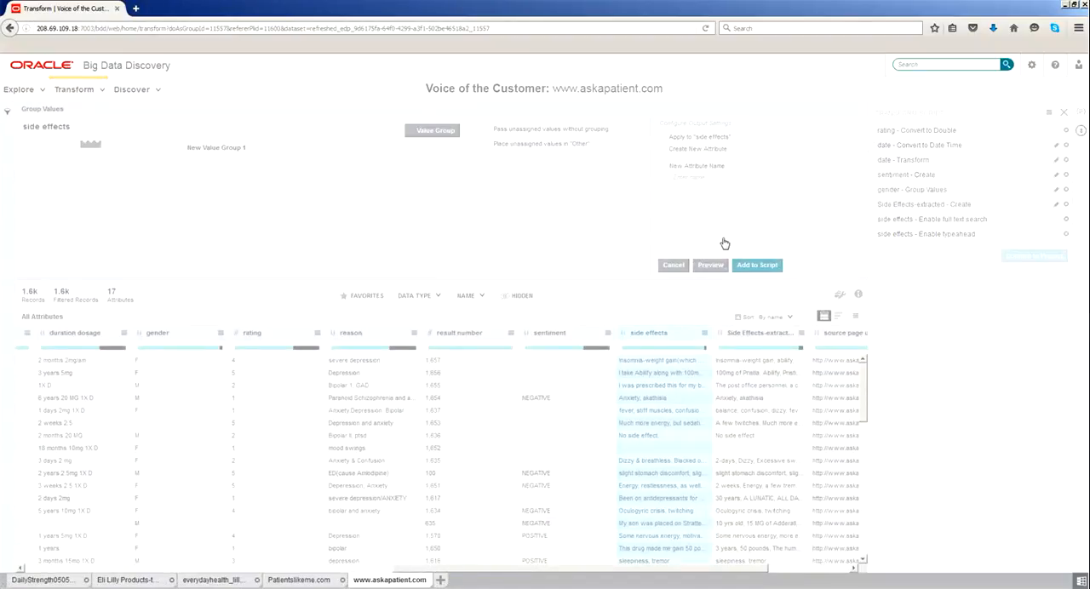
Name the value group Weight Gain and assign the values "Weight Gain" and "Weight gain" to it.
left_click(233, 150)
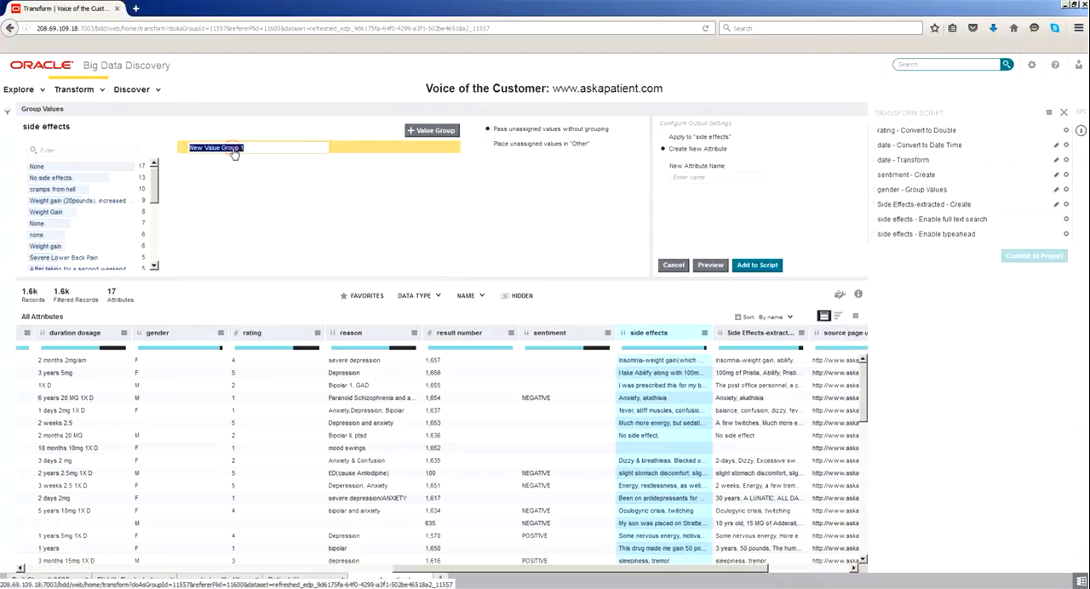
type("Weight Gain")
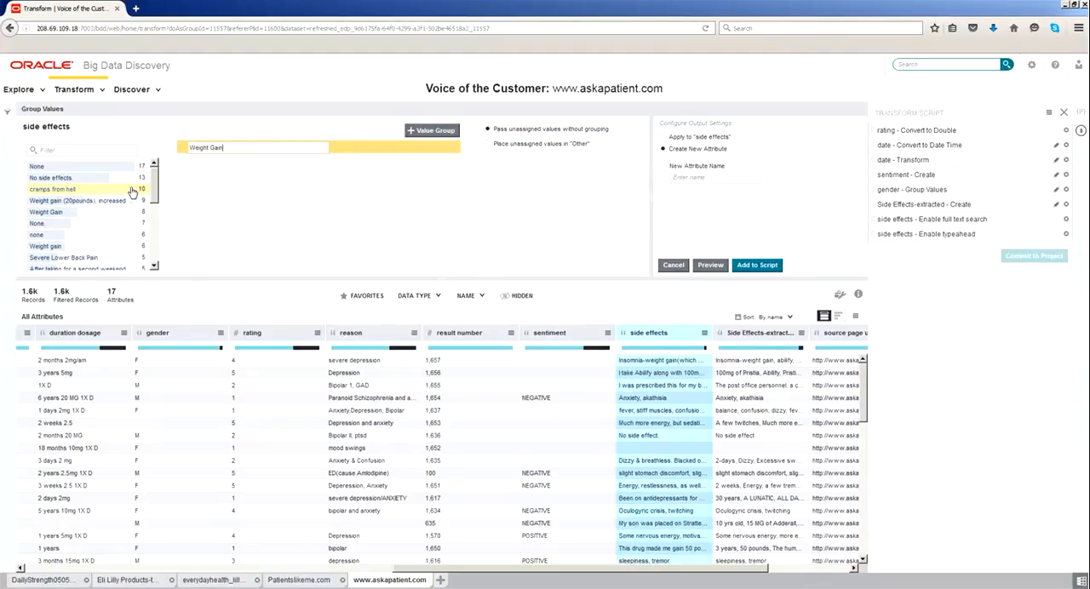
left_click(36, 212)
left_click_drag(36, 213, 243, 151)
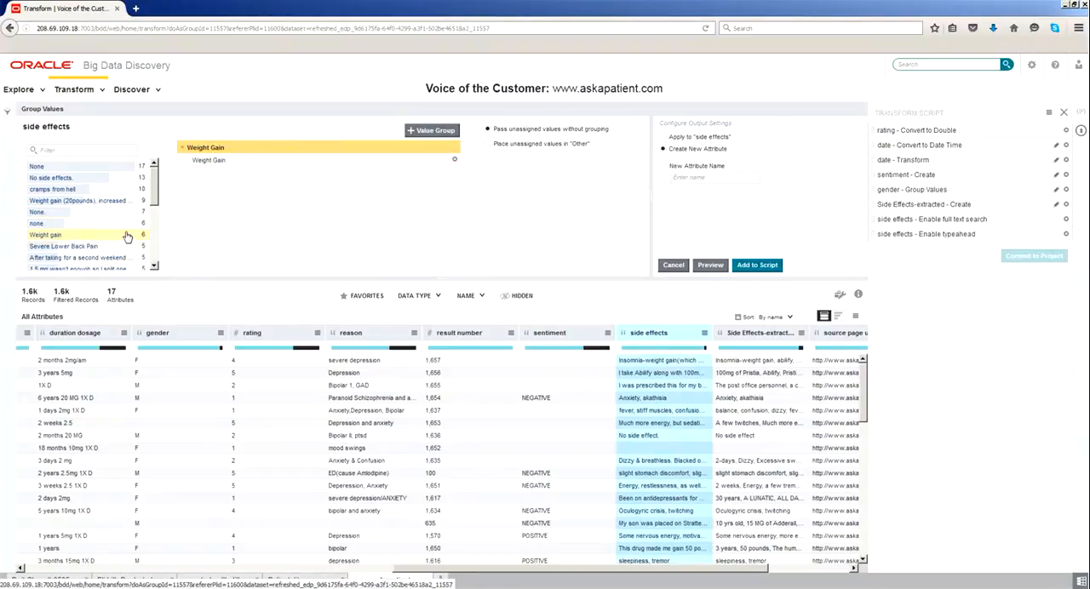
left_click_drag(83, 238, 251, 152)
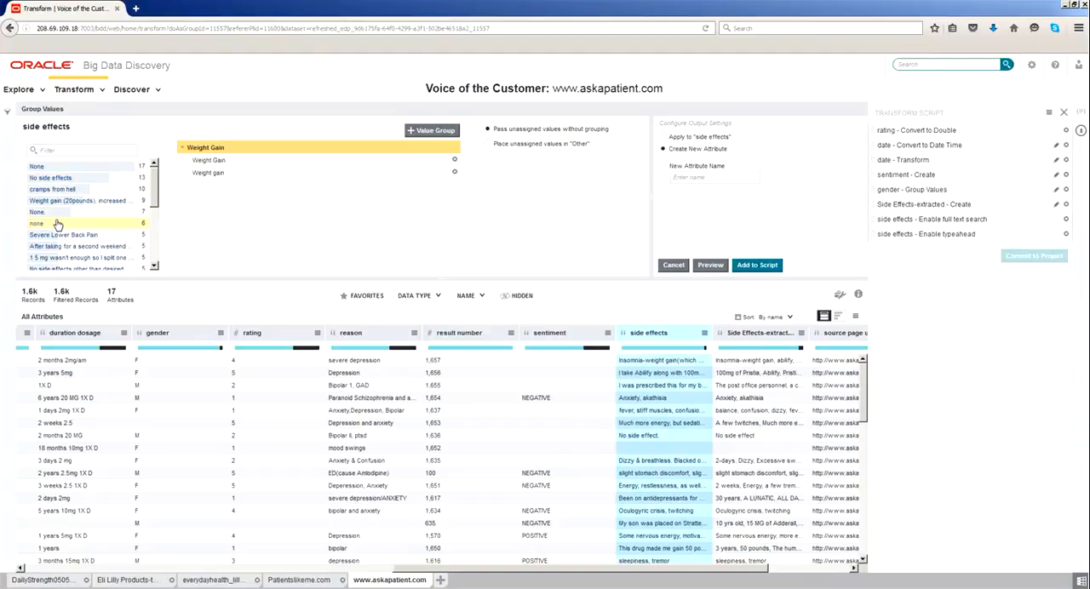
Add a value group named No Side Effects and assign the "None", "No side effects", "None." and "none" values to it.
left_click(429, 134)
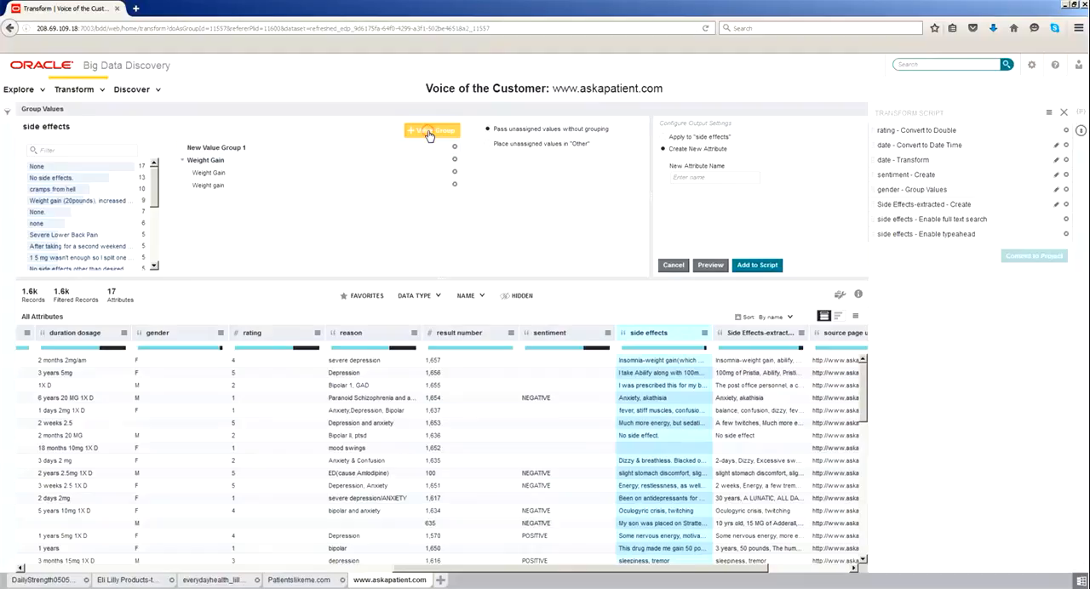
double_click(255, 148)
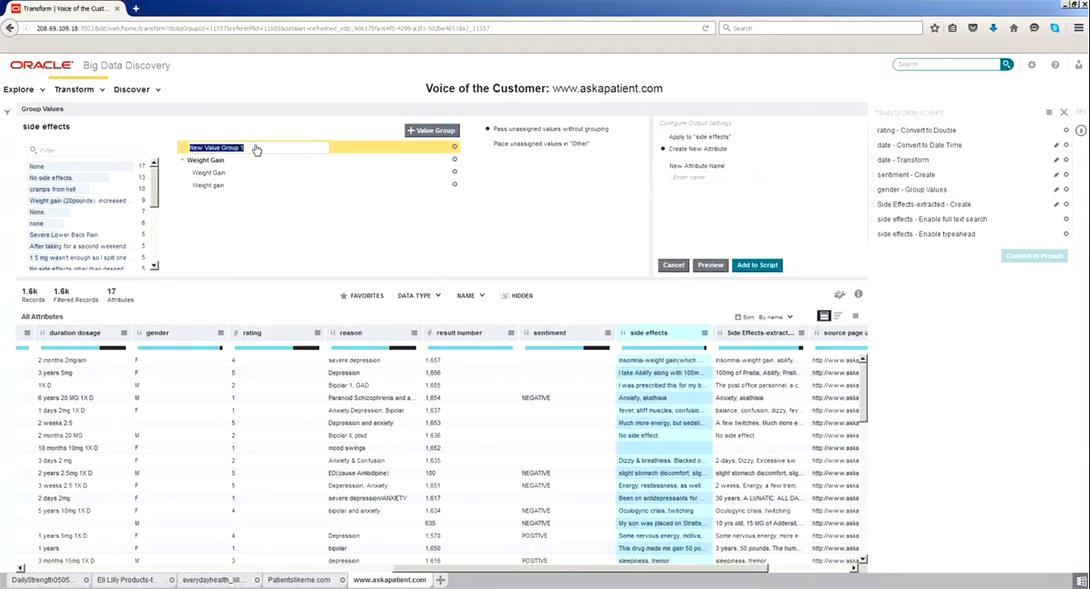
type("No Side Effects")
left_click(213, 210)
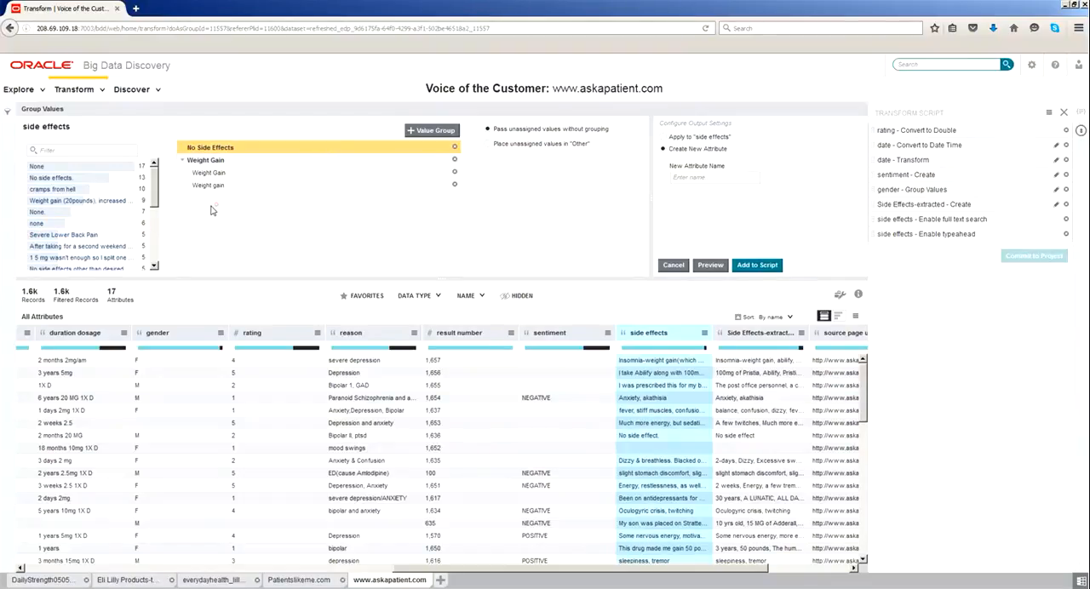
left_click_drag(68, 166, 241, 149)
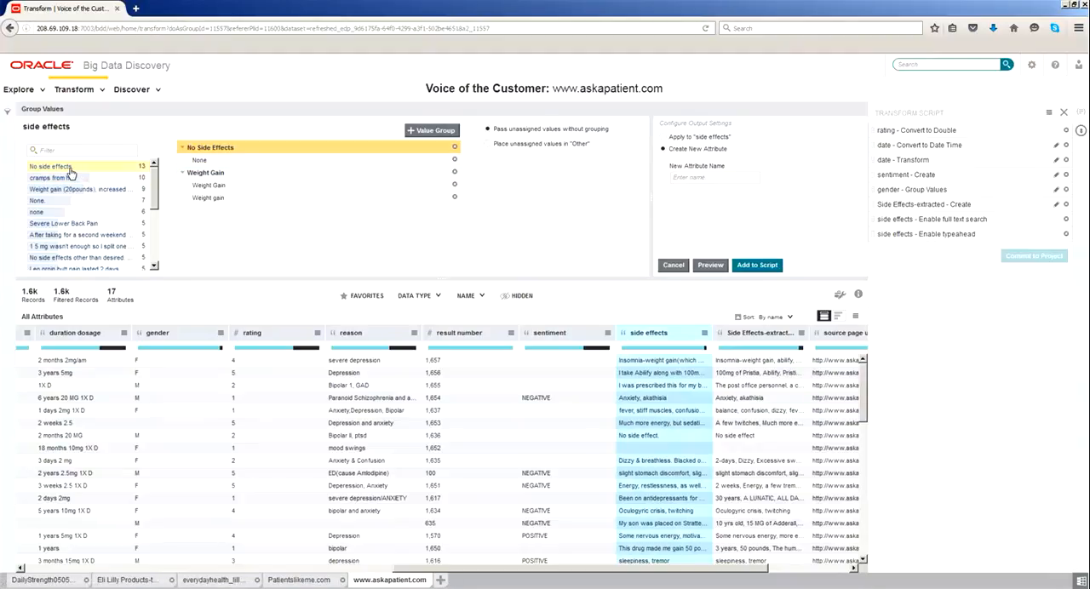
left_click_drag(71, 167, 240, 150)
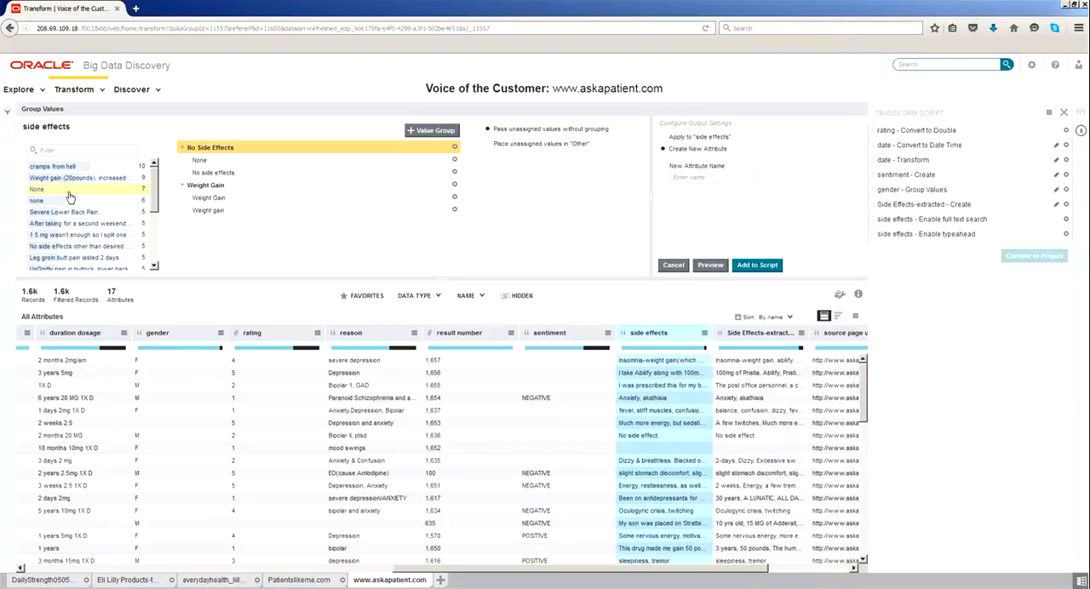
left_click_drag(70, 197, 251, 147)
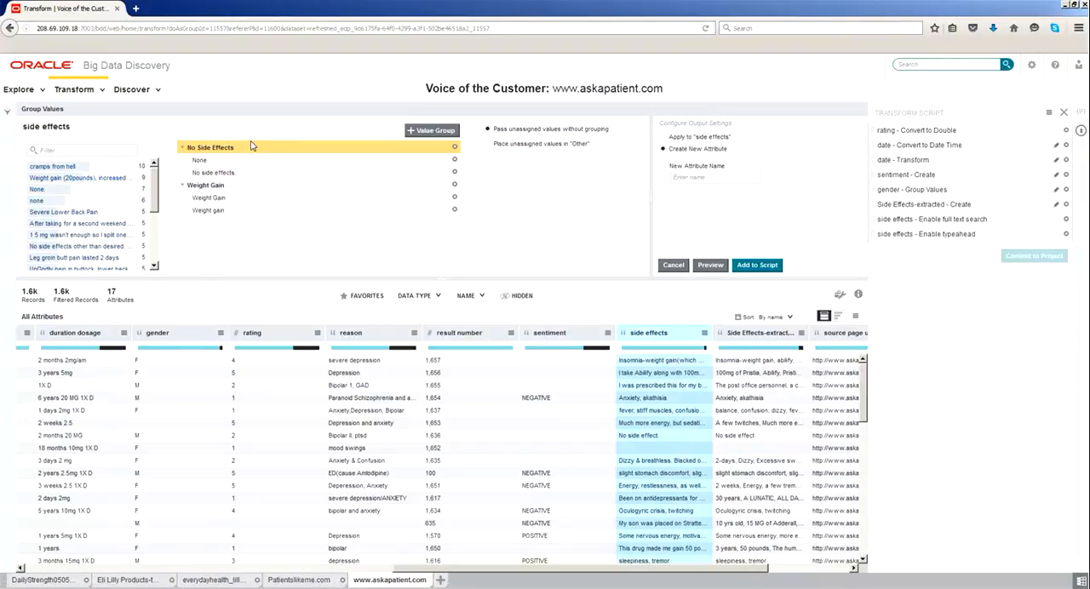
left_click_drag(45, 192, 252, 172)
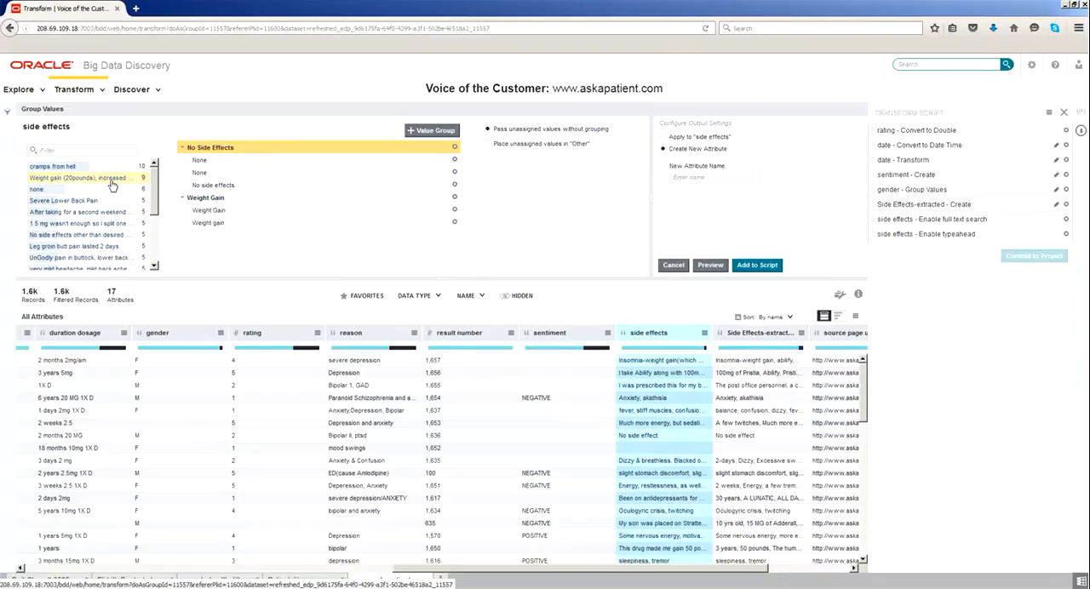
left_click_drag(34, 192, 216, 173)
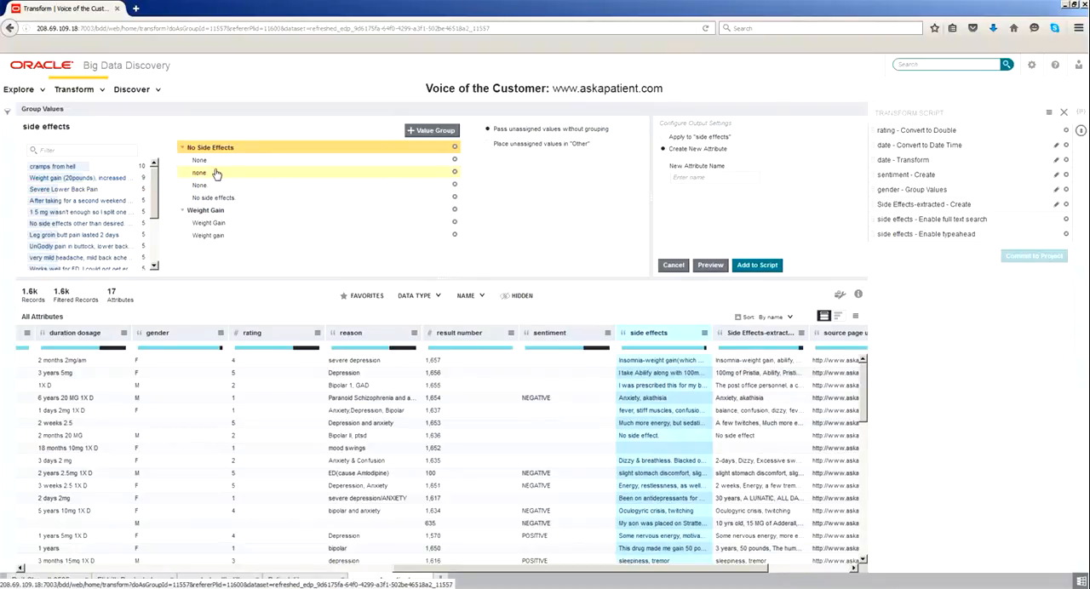
Filter the side effects values by "none" and add "none. this drug basically saved me..." and "None worthy of mentioning" to the No Side Effects group.
left_click(114, 150)
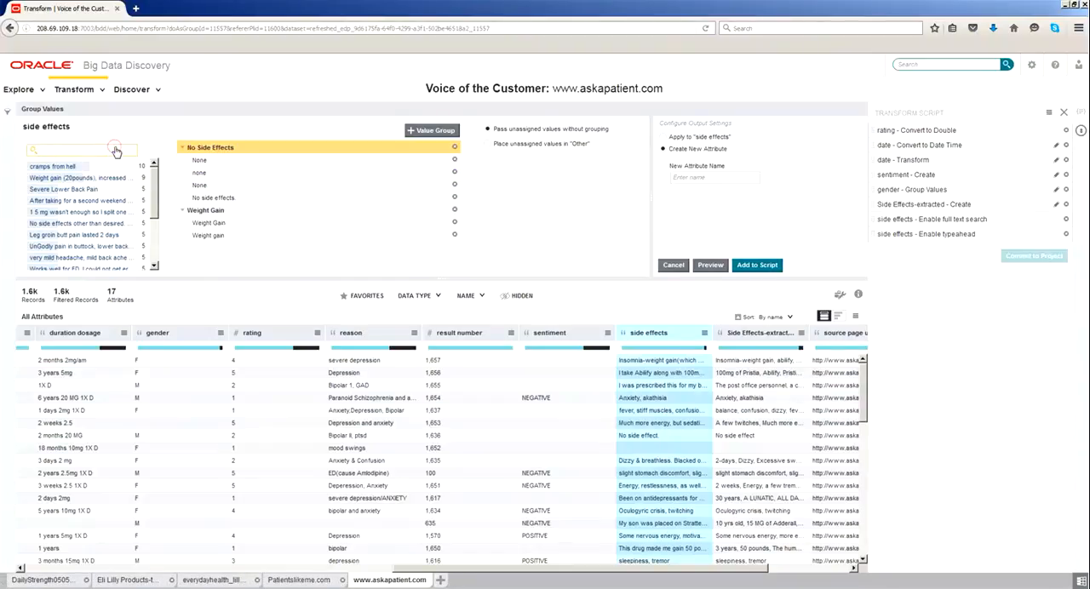
type("no")
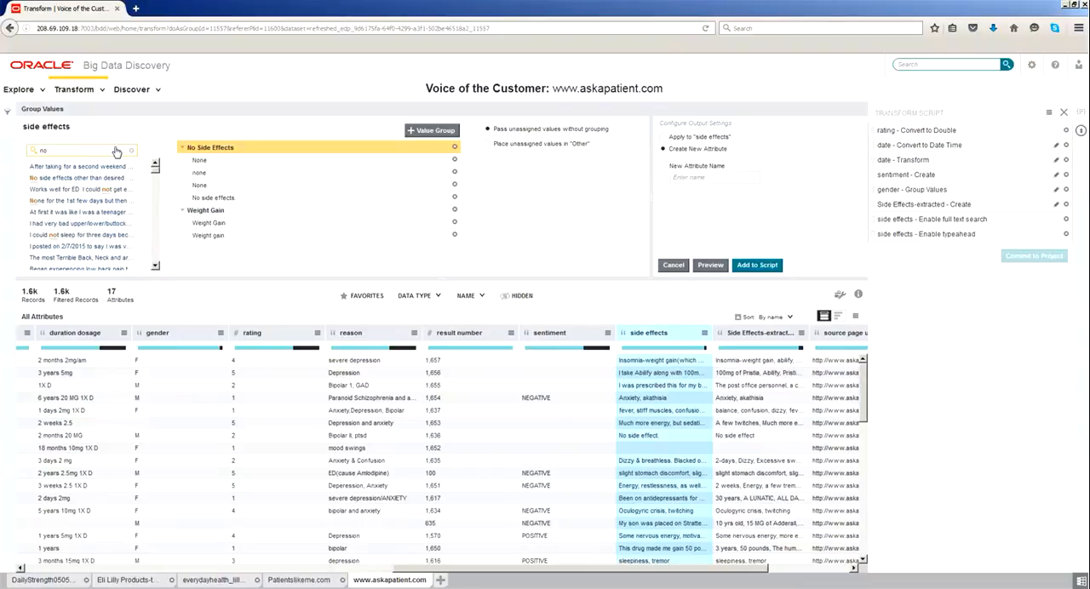
type("ne")
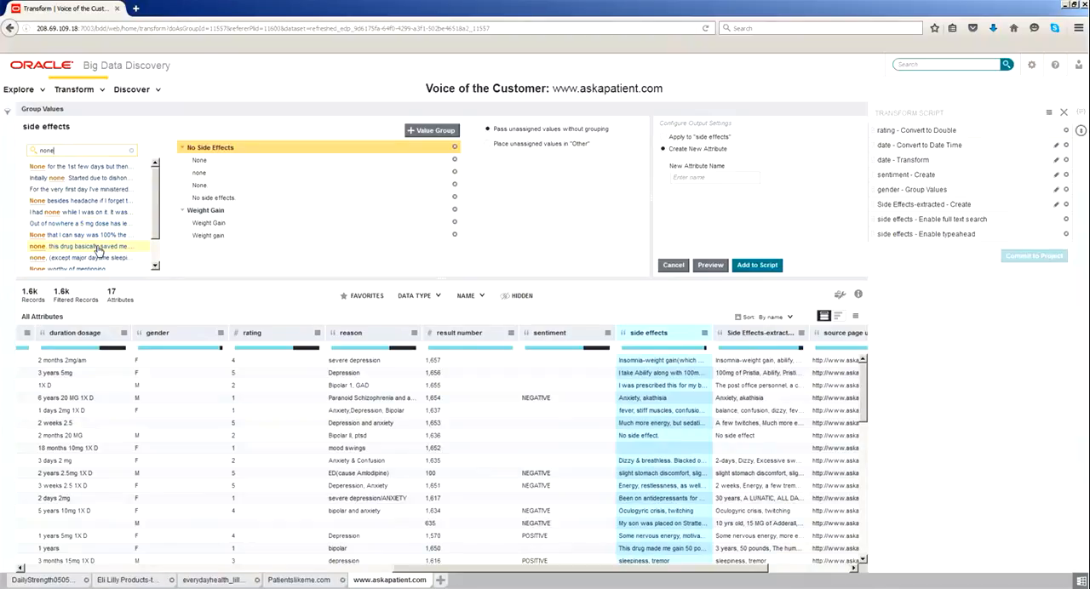
left_click_drag(99, 252, 238, 155)
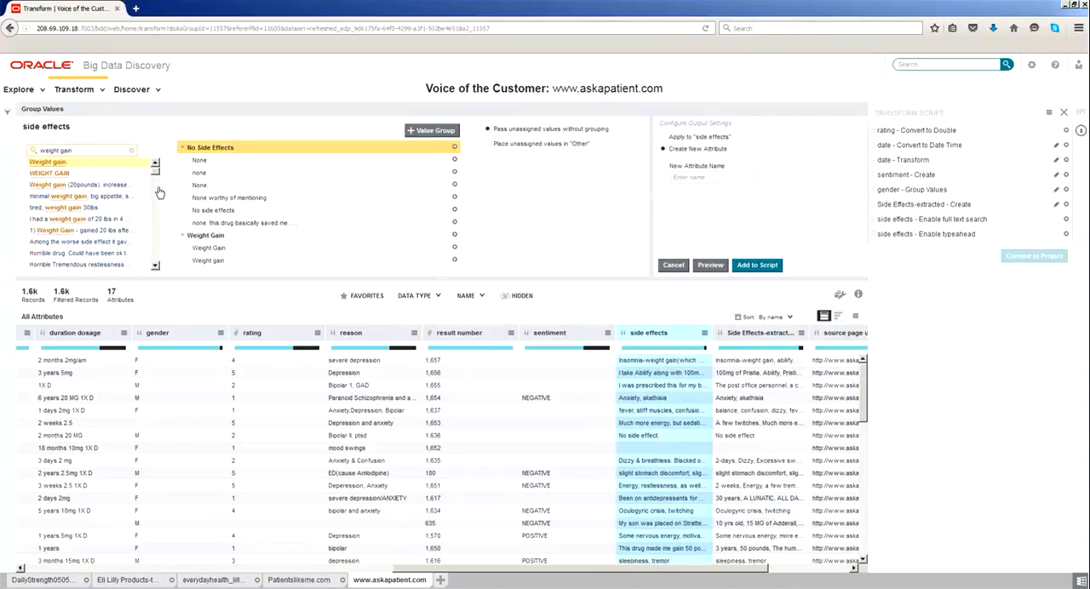
Filter the values by "weight gain" and add "WEIGHT GAIN" and "Weight Gain (40 lbs)" to the Weight Gain group.
left_click_drag(60, 214, 159, 268)
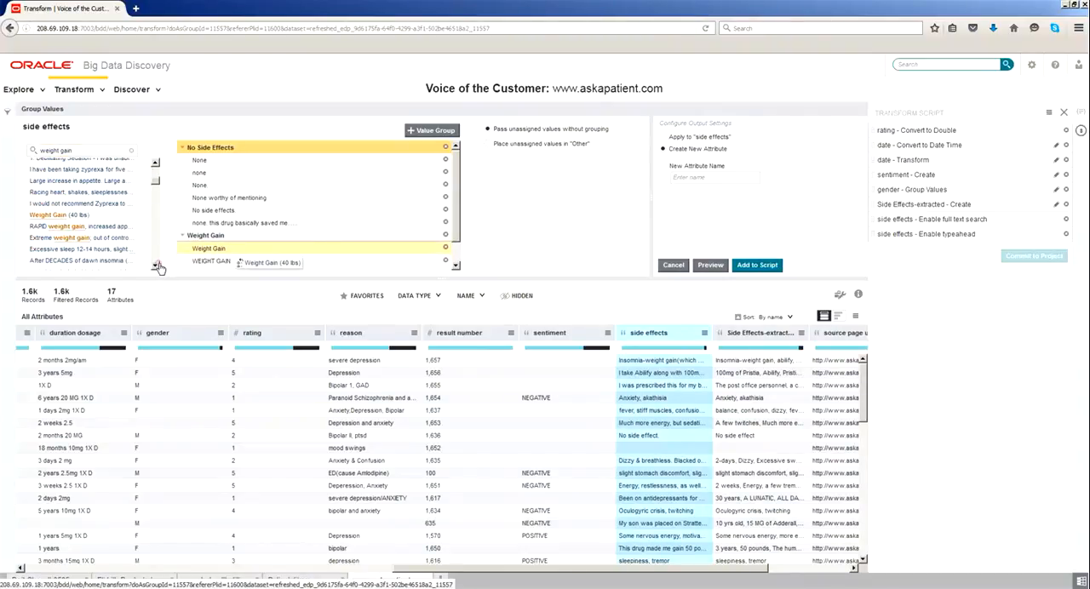
Look through the remaining side effects values matching "weight gain" for more entries that belong in the group.
left_click(158, 265)
left_click(157, 265)
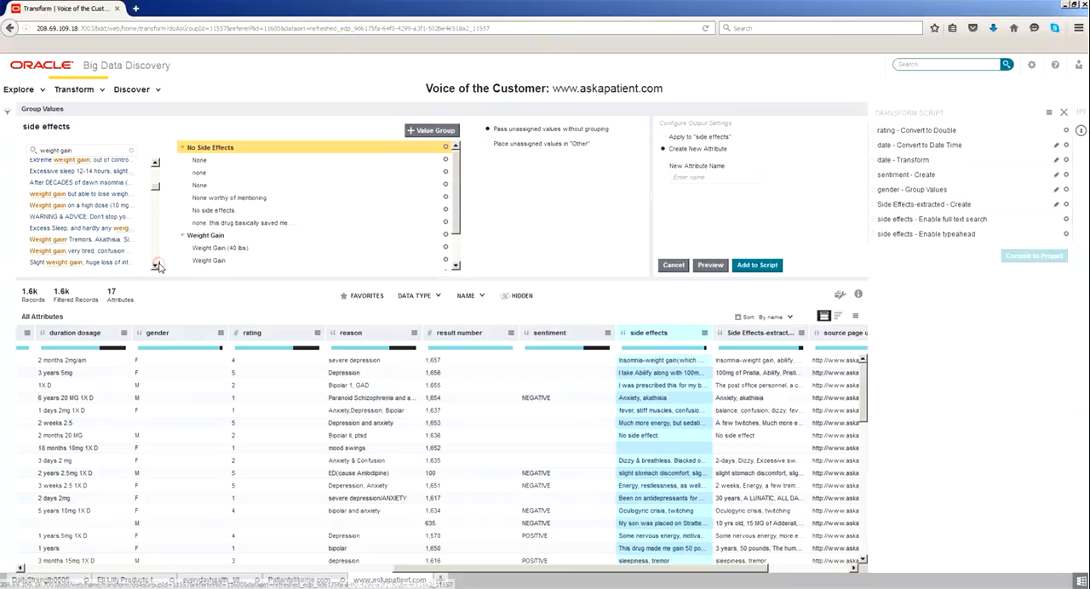
left_click(156, 265)
left_click(155, 266)
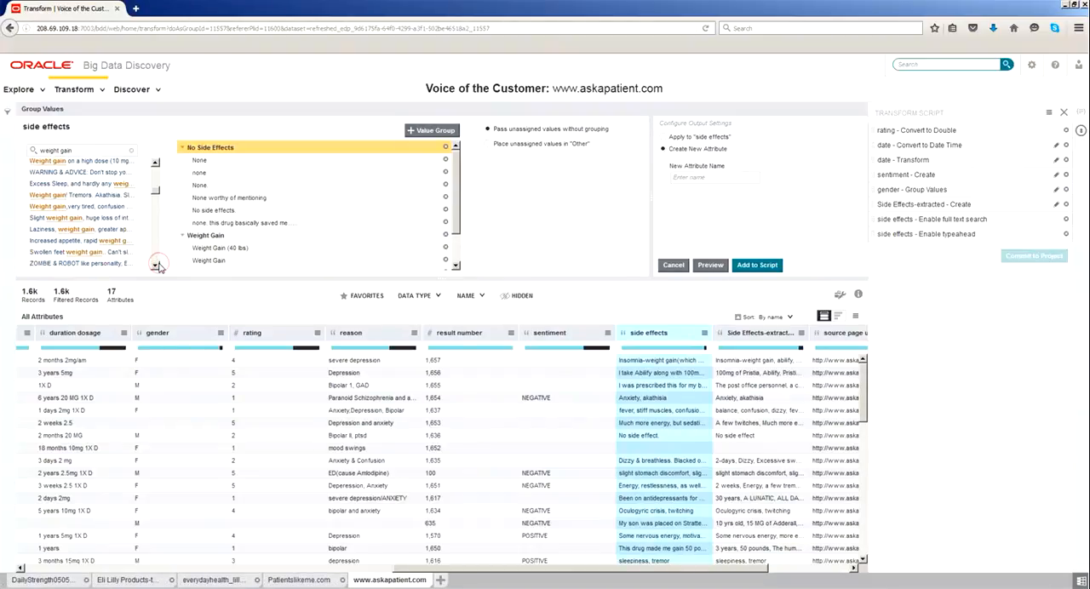
left_click(157, 266)
left_click(157, 266)
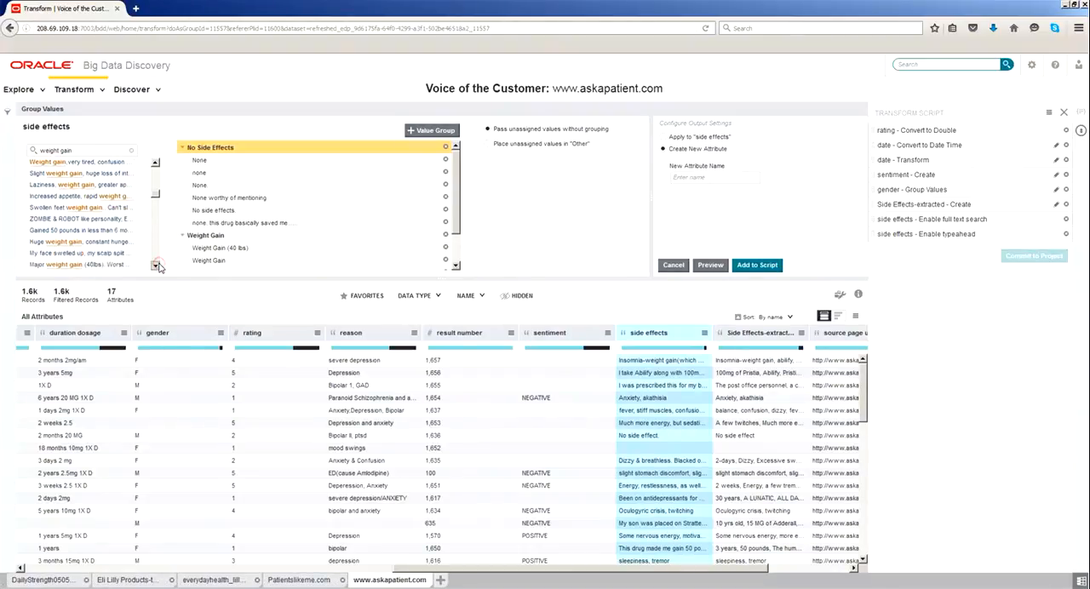
left_click(157, 265)
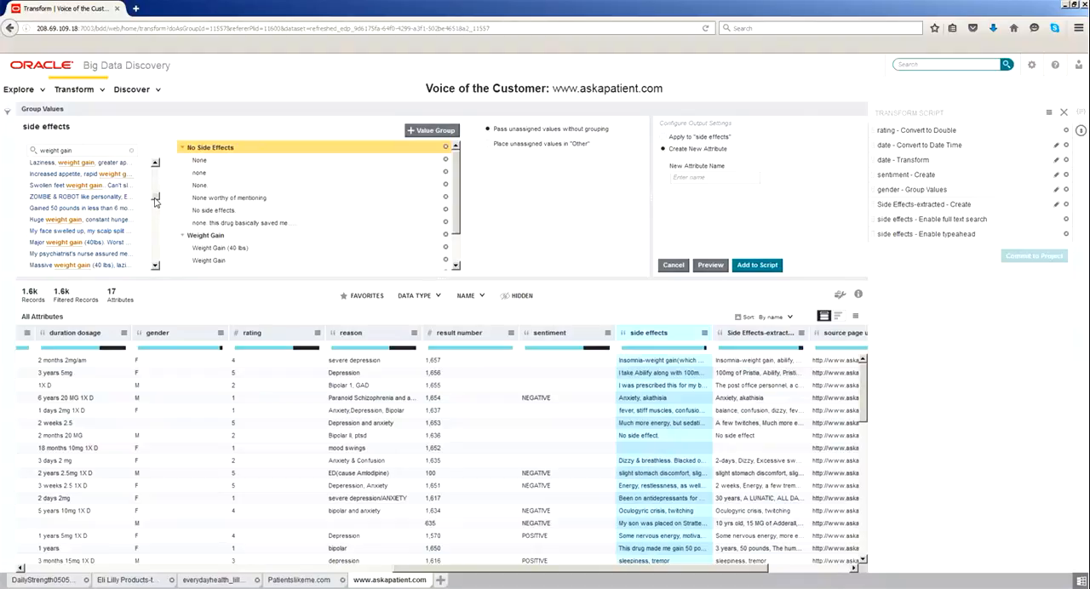
scroll(153, 198, "down", 5)
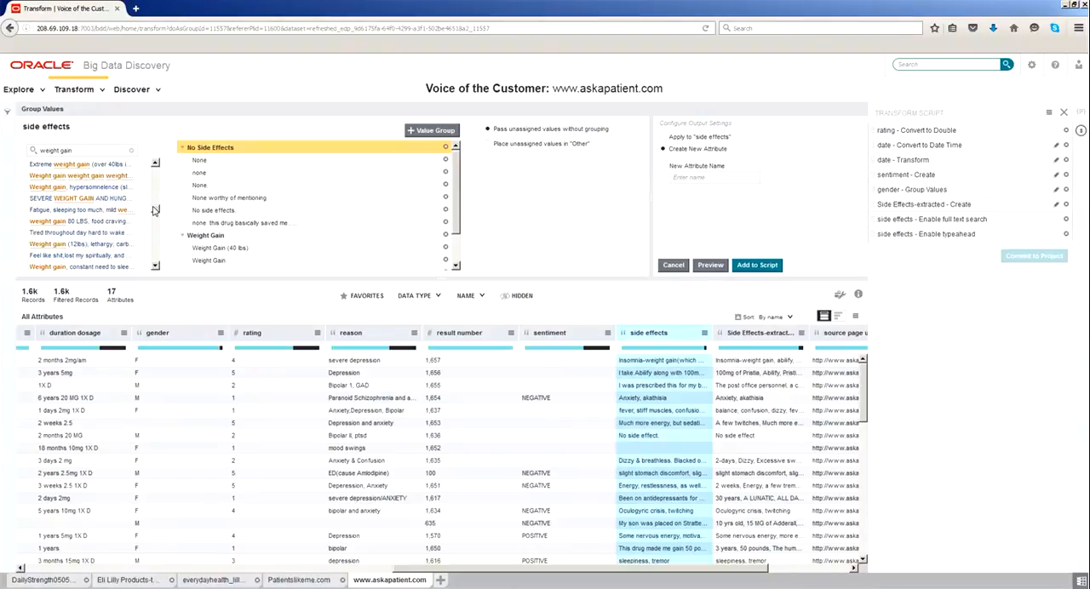
scroll(152, 214, "down", 5)
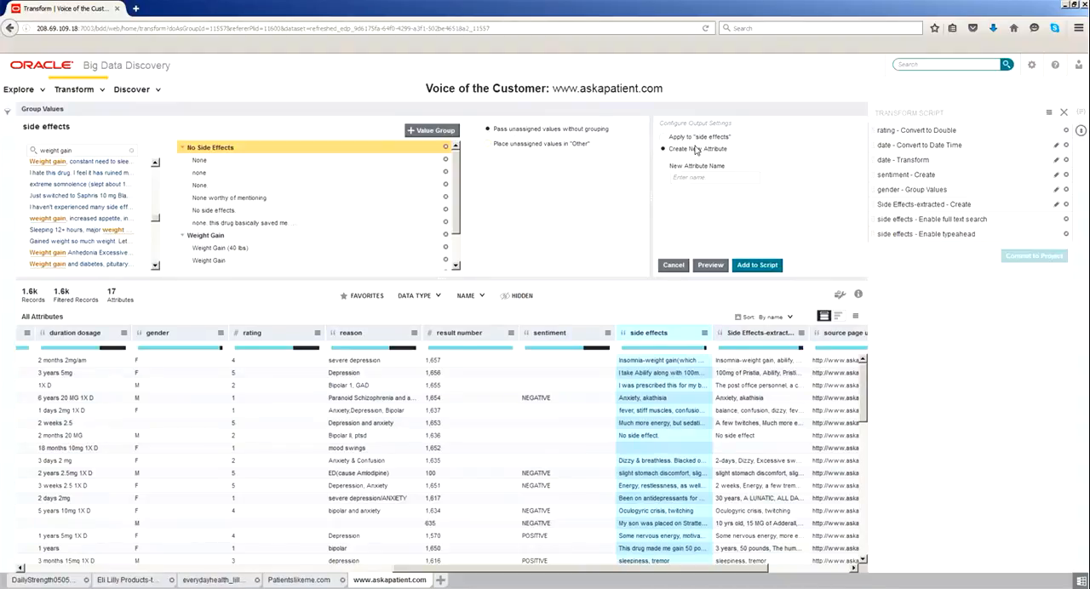
Apply the grouping to the existing side effects attribute, add it to the transform script, and commit the script to the project.
left_click(663, 138)
left_click(752, 268)
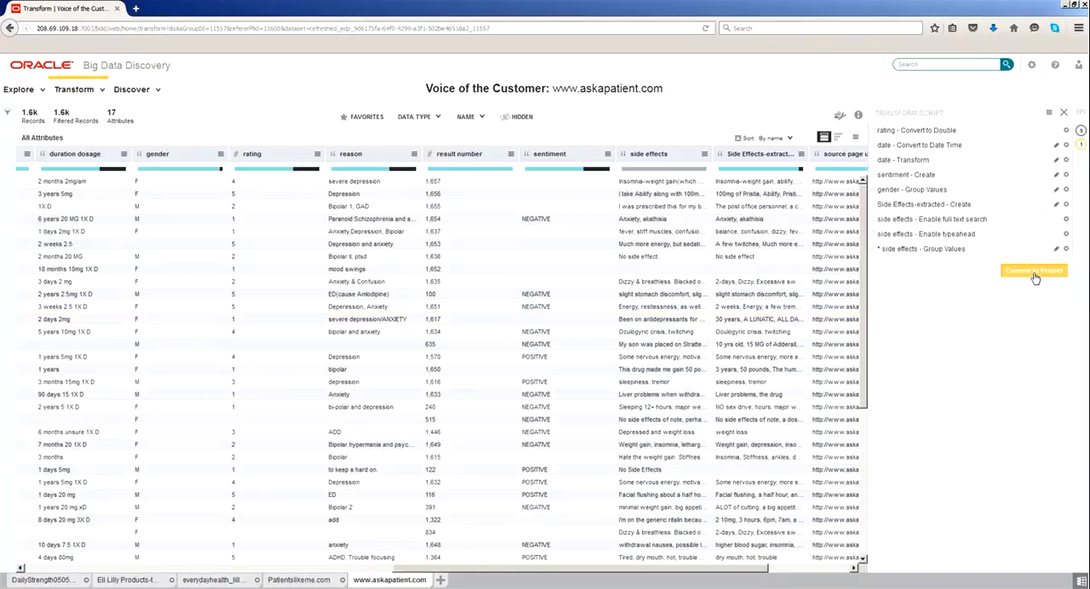
left_click(1033, 272)
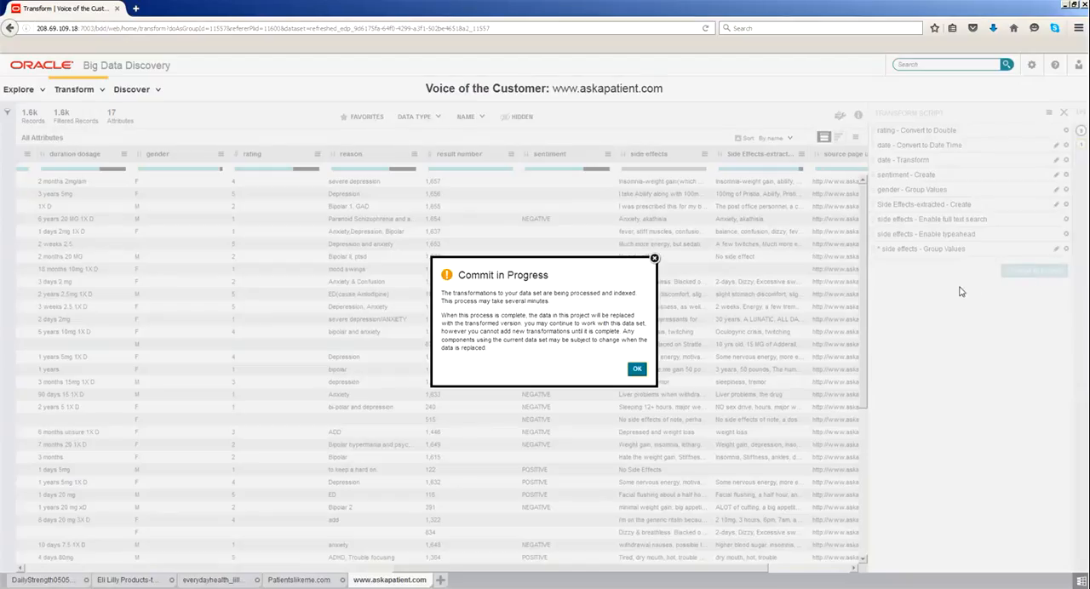
left_click(638, 371)
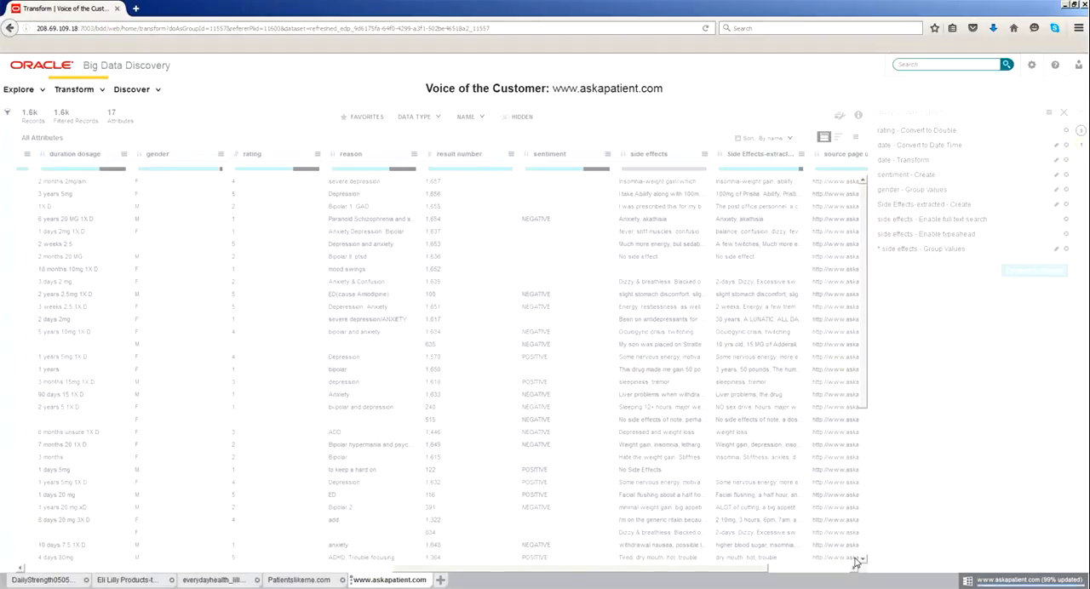